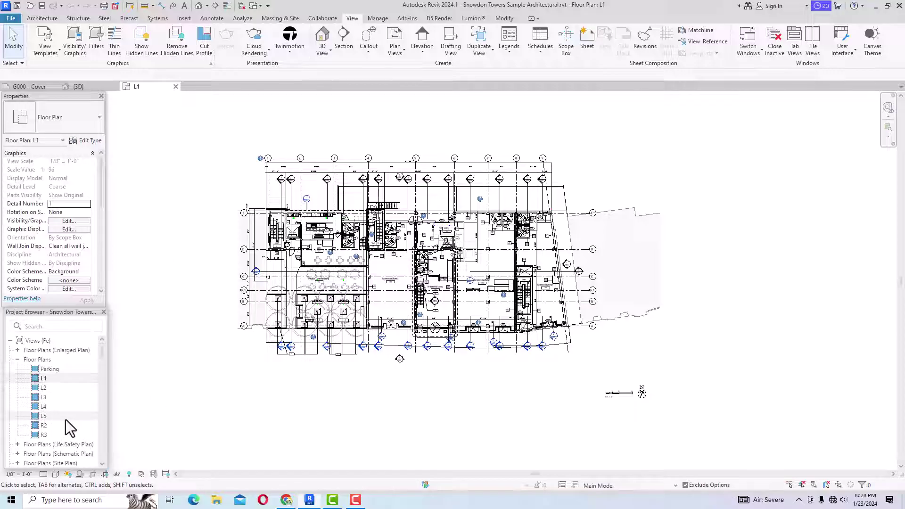
# Pan and zoom around the L1 floor plan with the 2D navigation wheel, restore the earlier view, and dismiss the wheel.
pyautogui.moveTo(101, 353)
pyautogui.mouseDown()
pyautogui.moveTo(97, 389)
pyautogui.moveTo(102, 349)
pyautogui.mouseUp()
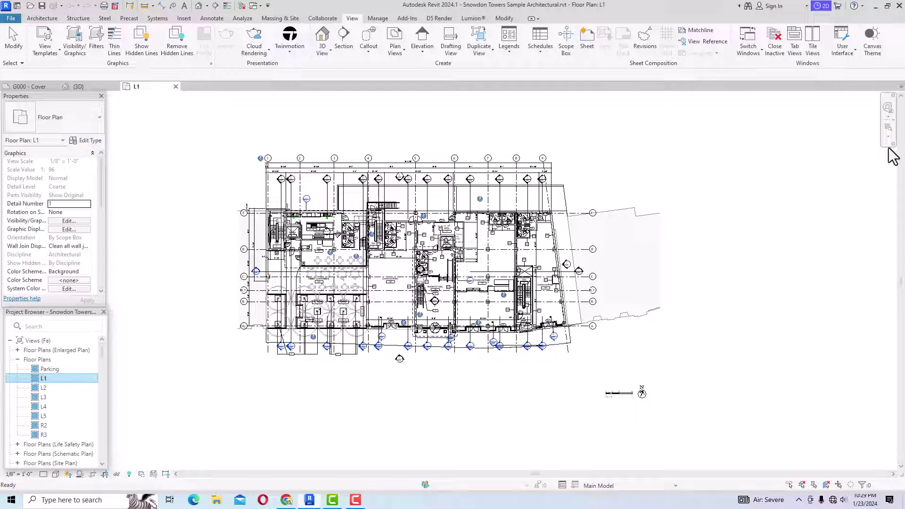
pyautogui.click(888, 108)
pyautogui.click(889, 110)
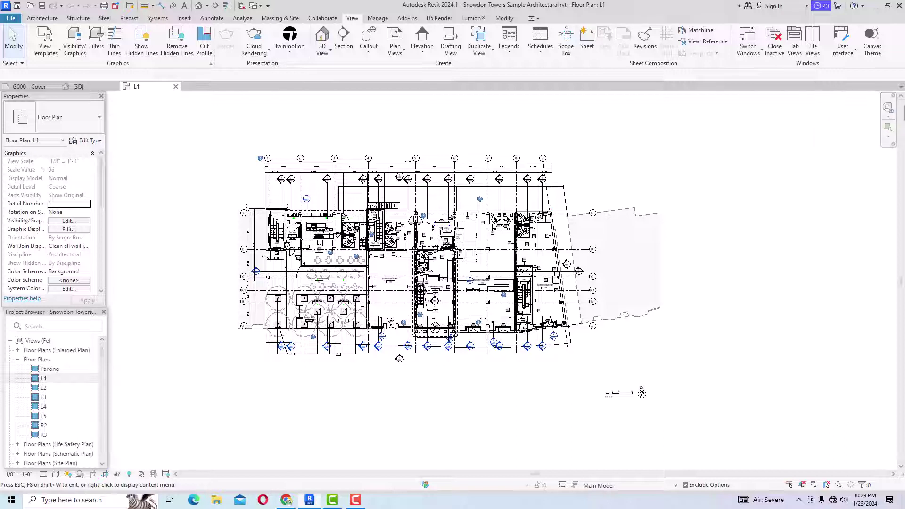
pyautogui.click(890, 108)
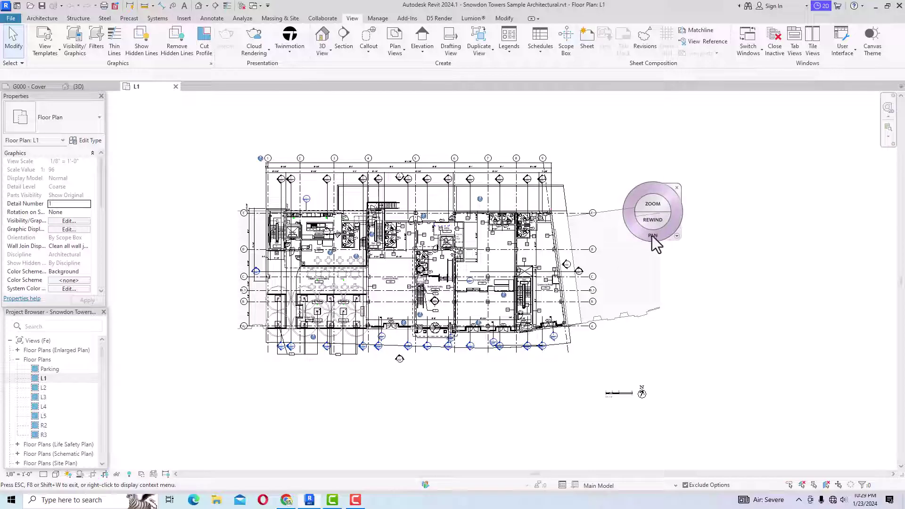
pyautogui.moveTo(571, 264); pyautogui.dragTo(560, 294)
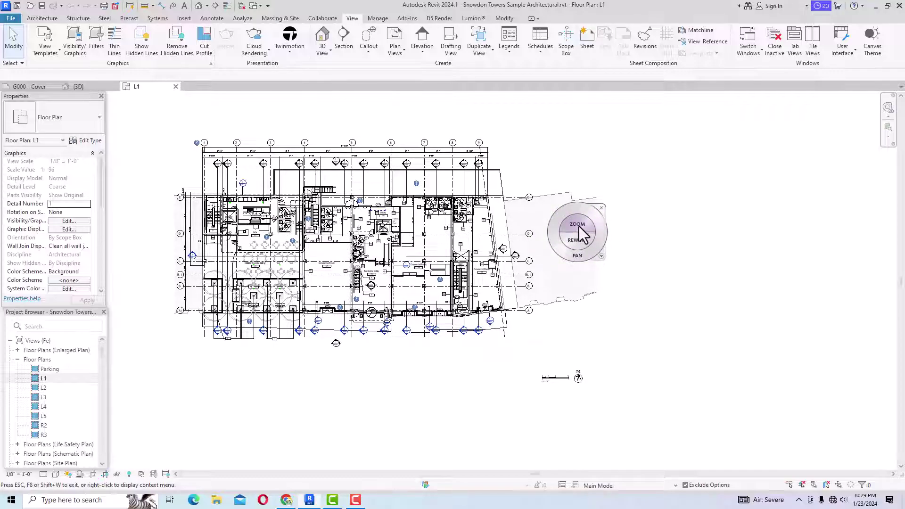
pyautogui.moveTo(550, 237); pyautogui.dragTo(650, 321)
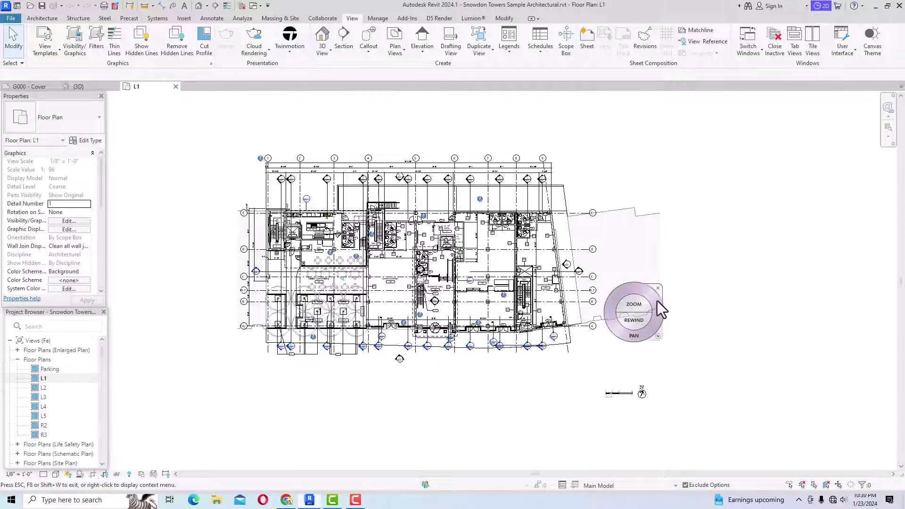
pyautogui.press('Escape')
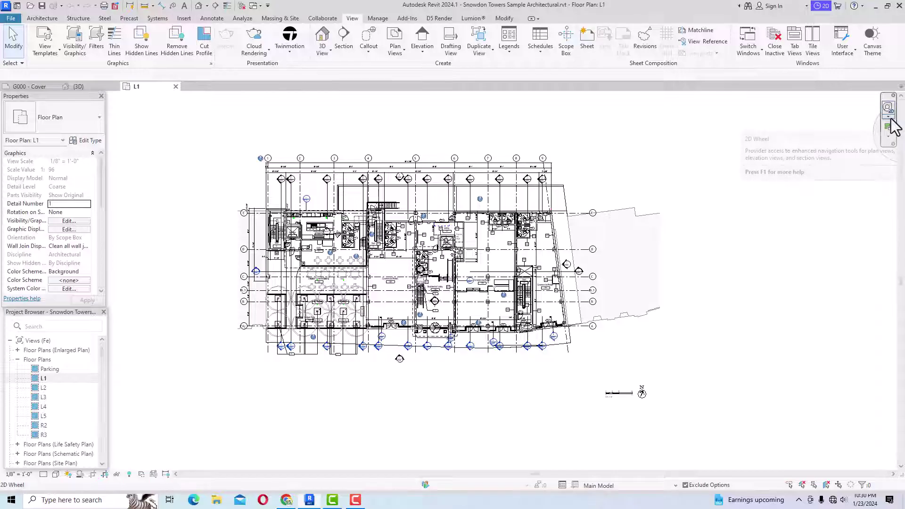
# Check the available navigation wheel types, zoom the L1 plan out 2x, and zoom it back to fit.
pyautogui.click(889, 117)
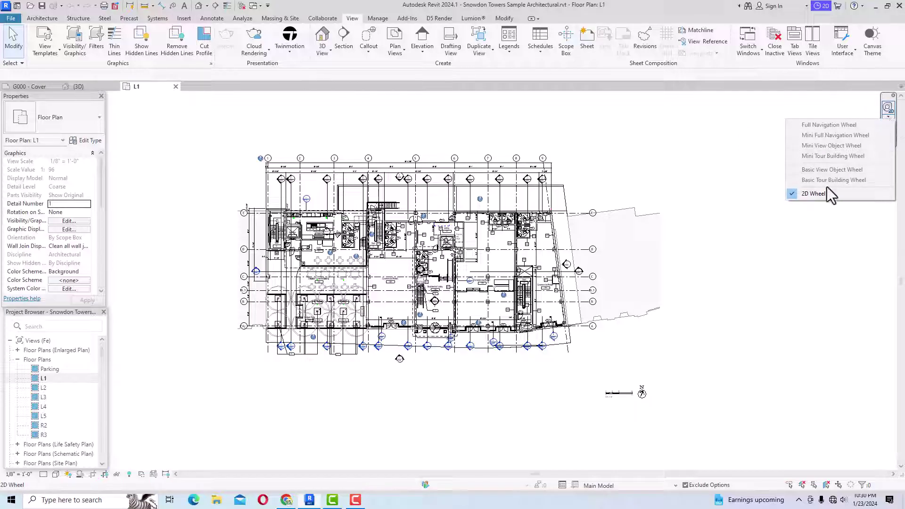
pyautogui.click(873, 100)
pyautogui.click(889, 137)
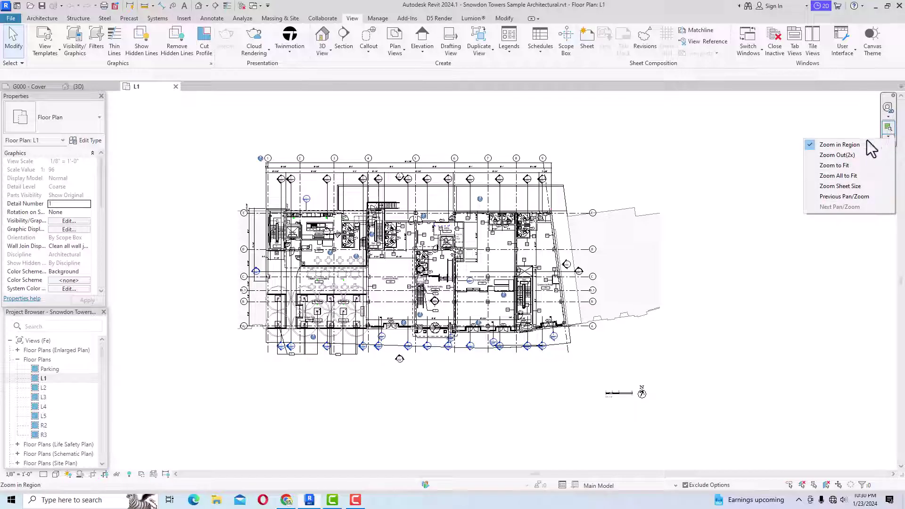
pyautogui.click(830, 157)
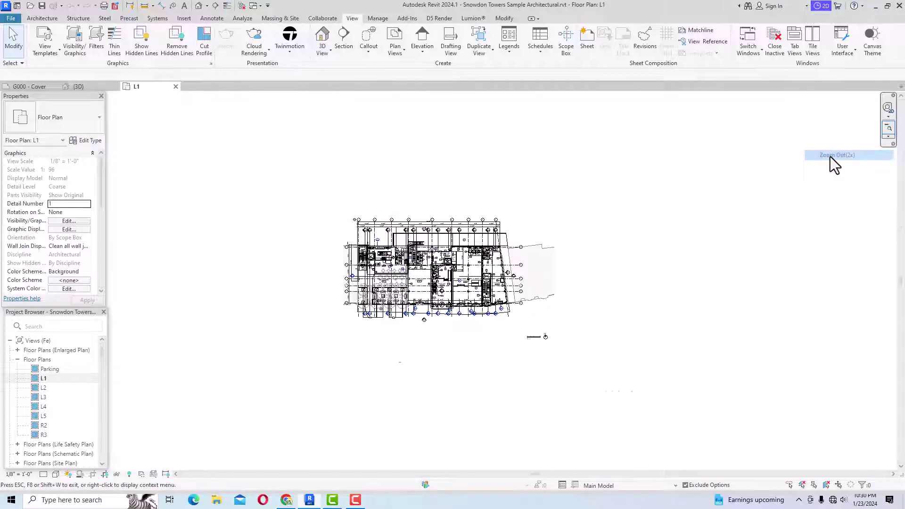
pyautogui.click(889, 137)
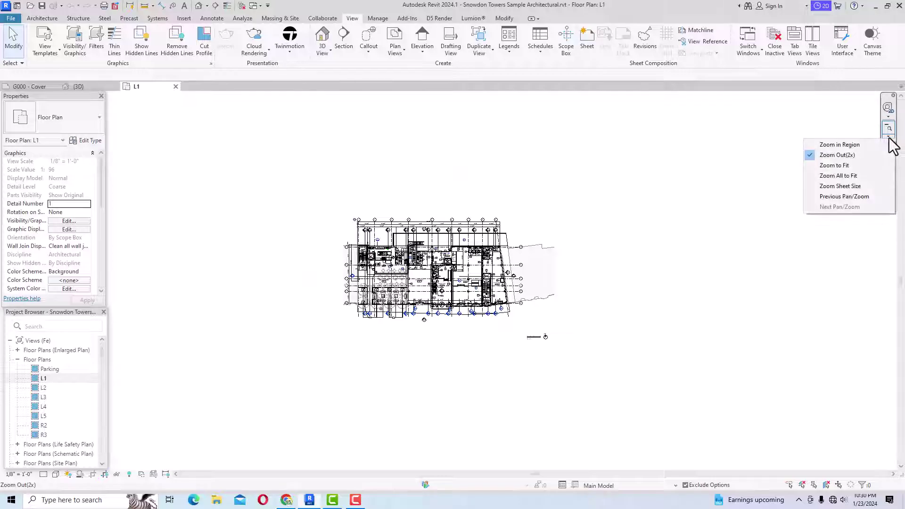
pyautogui.click(854, 166)
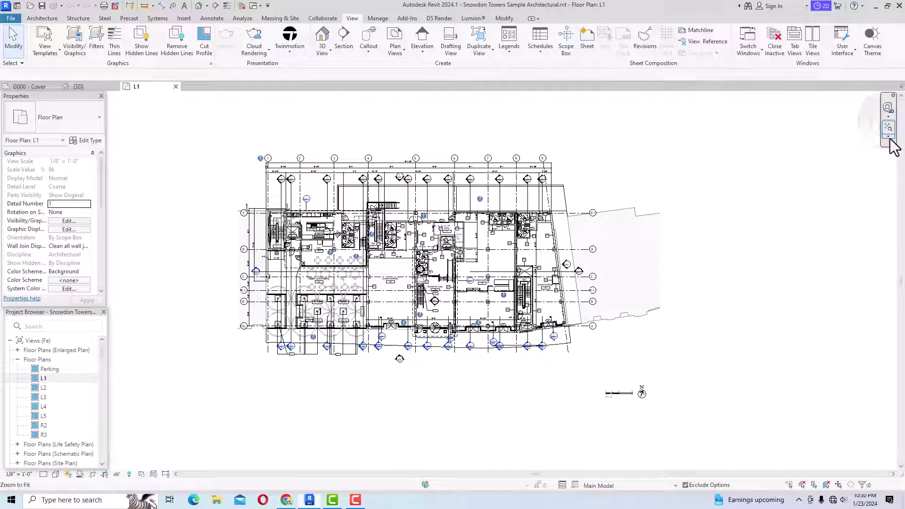
# View the L1 plan with Zoom All to Fit and Zoom Sheet Size, and return to the previous pan/zoom.
pyautogui.click(889, 136)
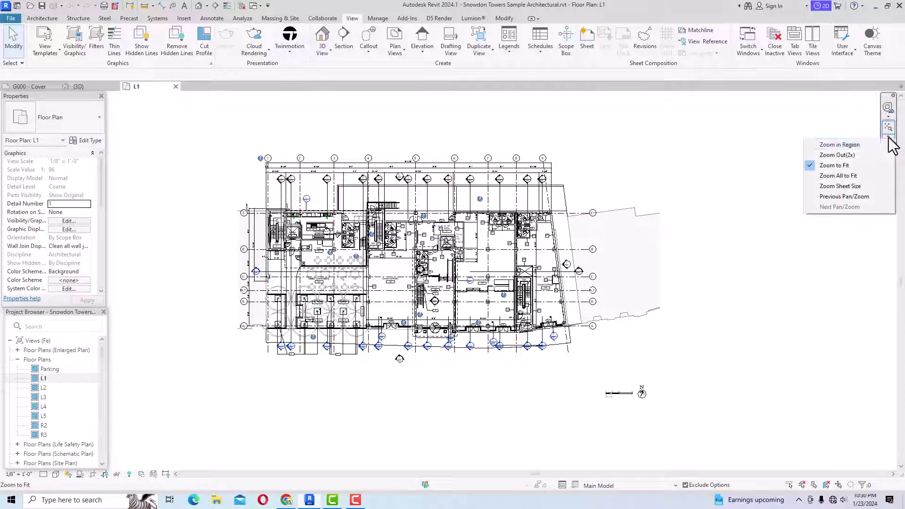
pyautogui.click(859, 174)
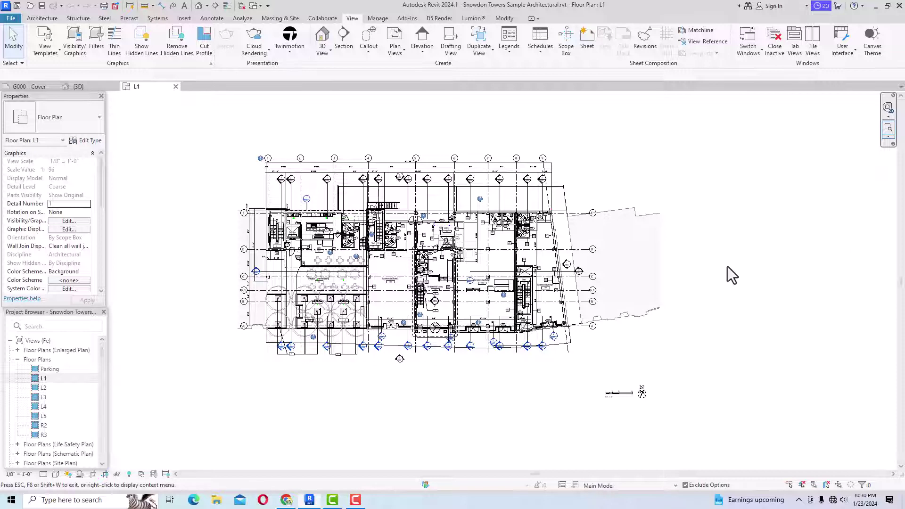
pyautogui.click(889, 136)
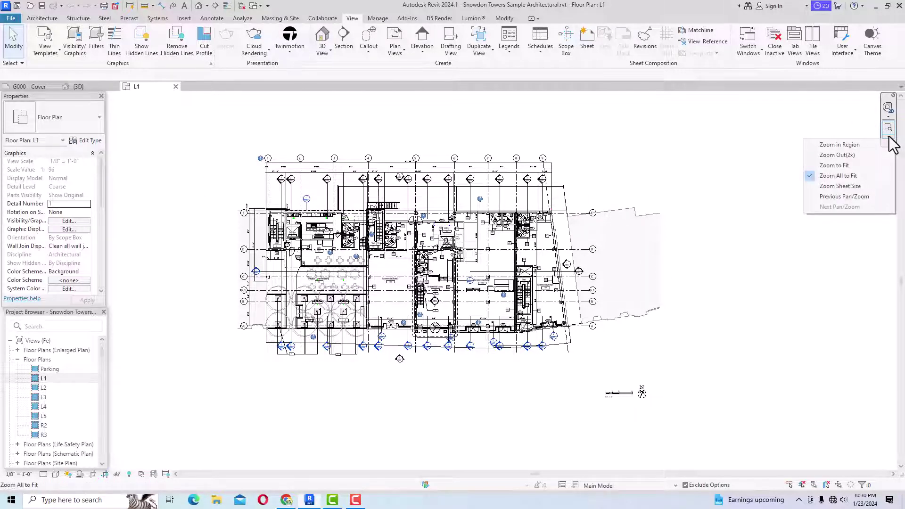
pyautogui.click(859, 186)
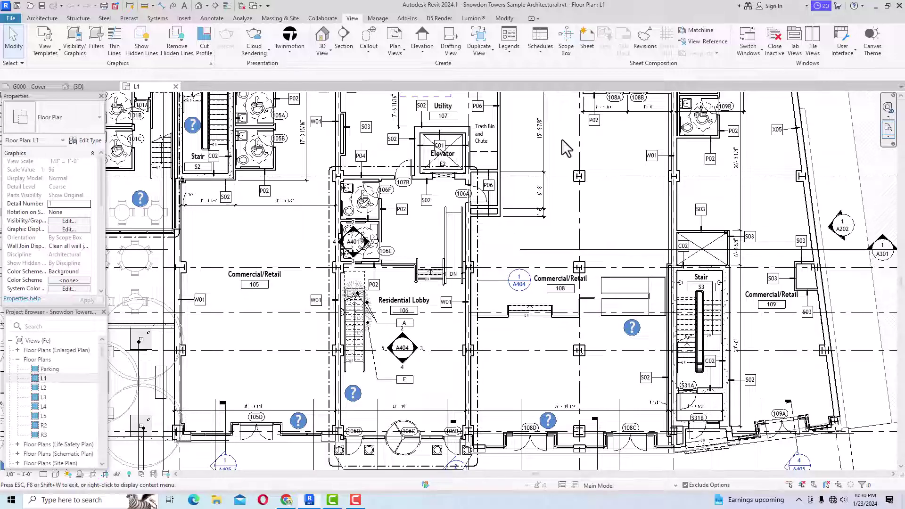
pyautogui.click(888, 137)
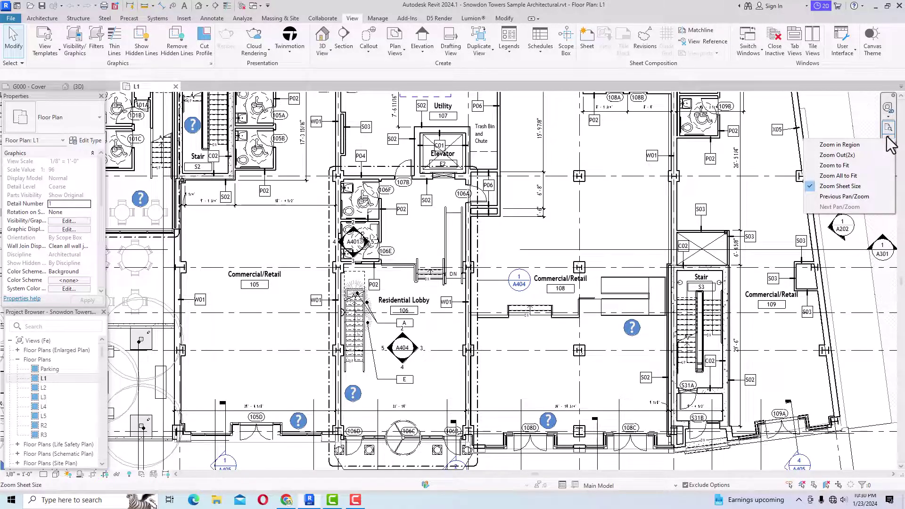
pyautogui.click(841, 197)
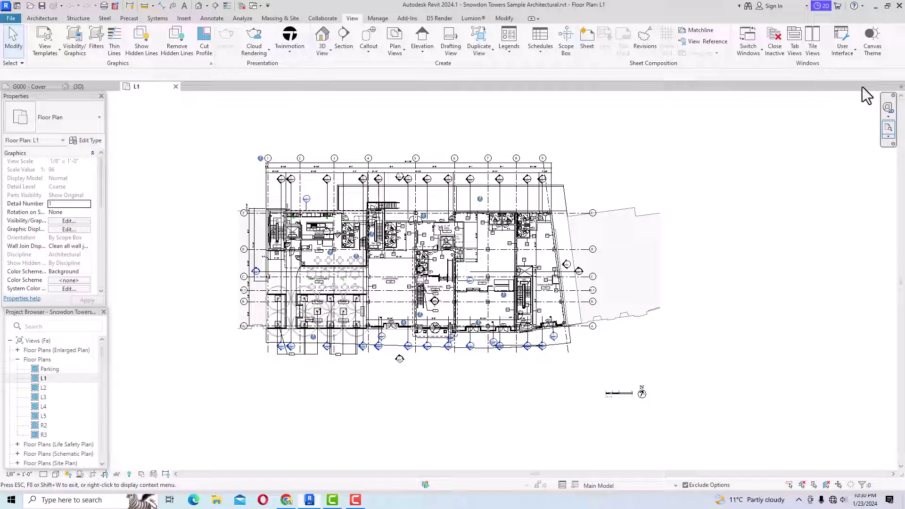
# Hide the navigation bar, dismiss the 2D wheel, and turn the navigation bar back on.
pyautogui.click(894, 98)
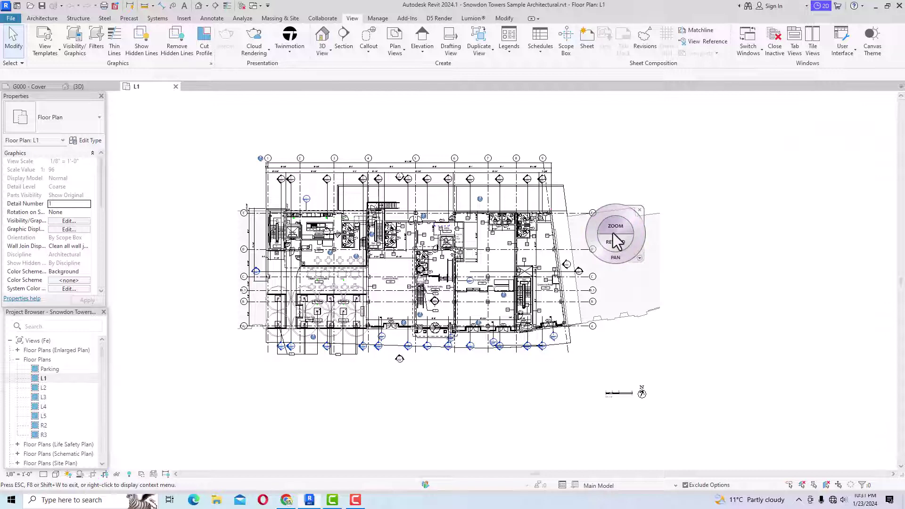
pyautogui.click(642, 209)
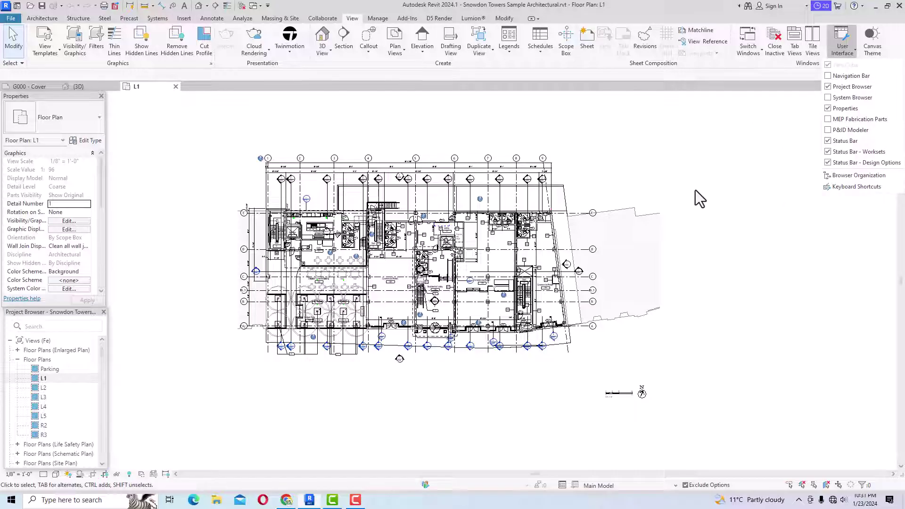
pyautogui.click(828, 77)
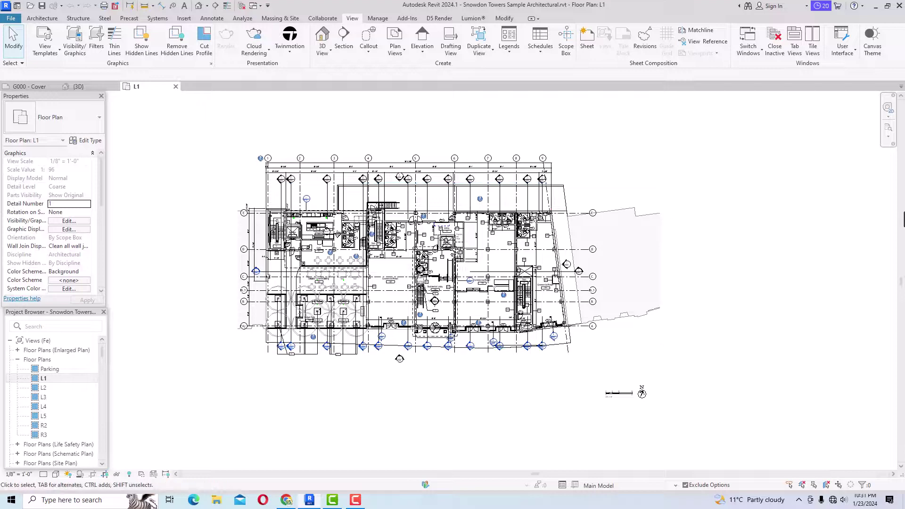
# Open the default 3D view of the Snowdon Towers model and orbit around it.
pyautogui.click(199, 5)
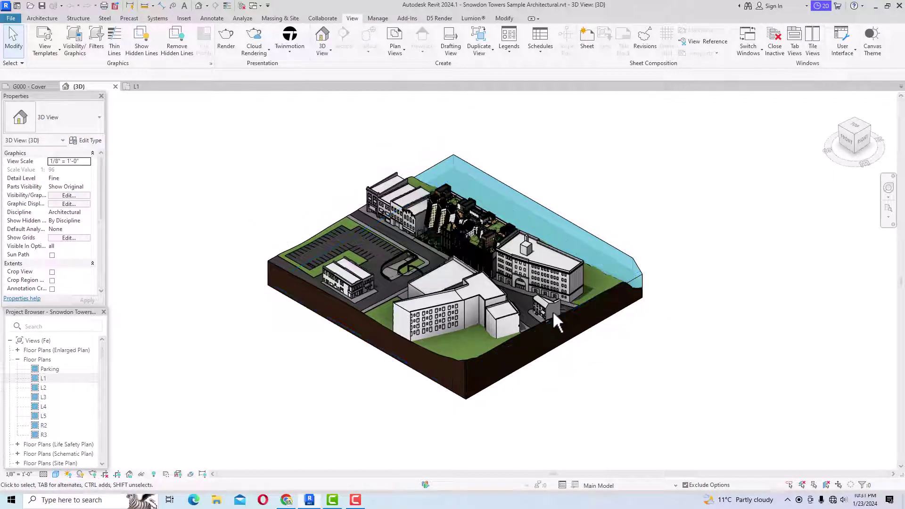
pyautogui.moveTo(553, 315)
pyautogui.keyDown('shift'); pyautogui.mouseDown(button='middle')
pyautogui.moveTo(598, 327)
pyautogui.moveTo(647, 303)
pyautogui.moveTo(655, 285)
pyautogui.moveTo(637, 311)
pyautogui.moveTo(478, 340)
pyautogui.moveTo(608, 344)
pyautogui.moveTo(661, 326)
pyautogui.moveTo(476, 339)
pyautogui.moveTo(547, 320)
pyautogui.moveTo(611, 286)
pyautogui.moveTo(542, 323)
pyautogui.moveTo(486, 332)
pyautogui.moveTo(548, 333)
pyautogui.moveTo(546, 326)
pyautogui.mouseUp(button='middle'); pyautogui.keyUp('shift')
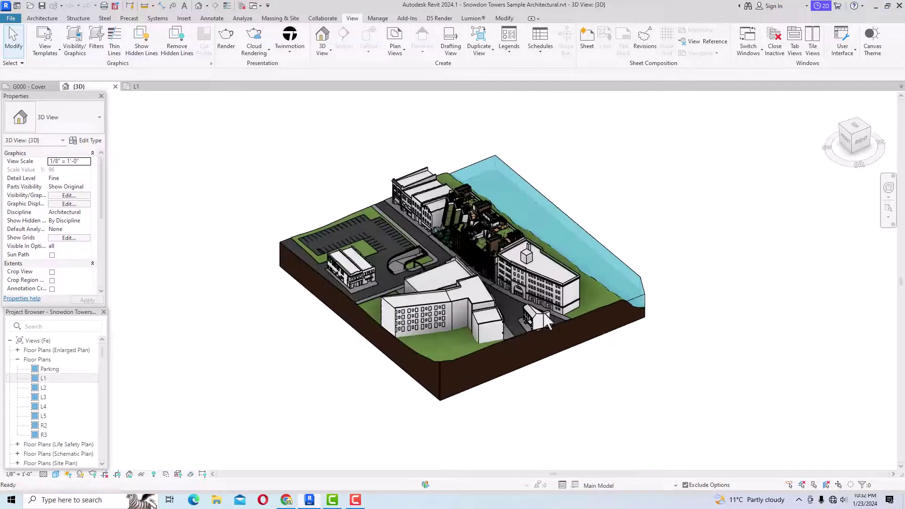
pyautogui.click(854, 140)
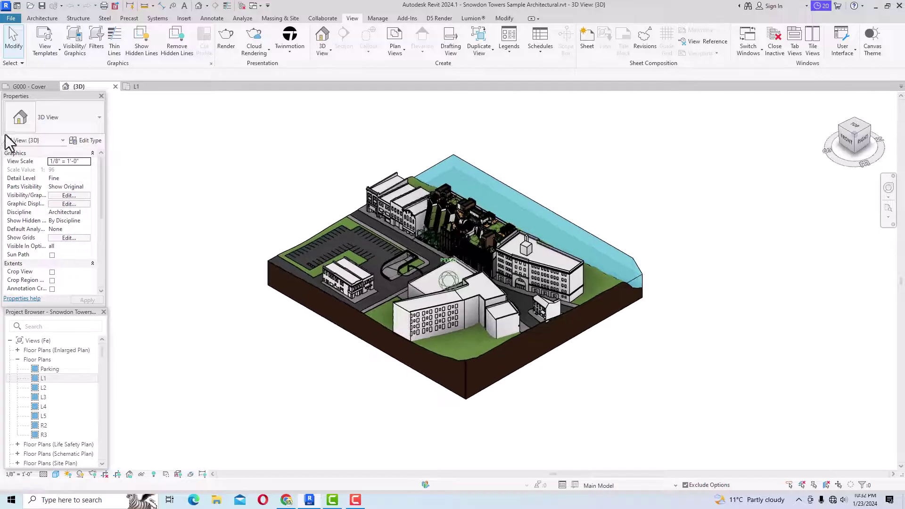
pyautogui.click(855, 140)
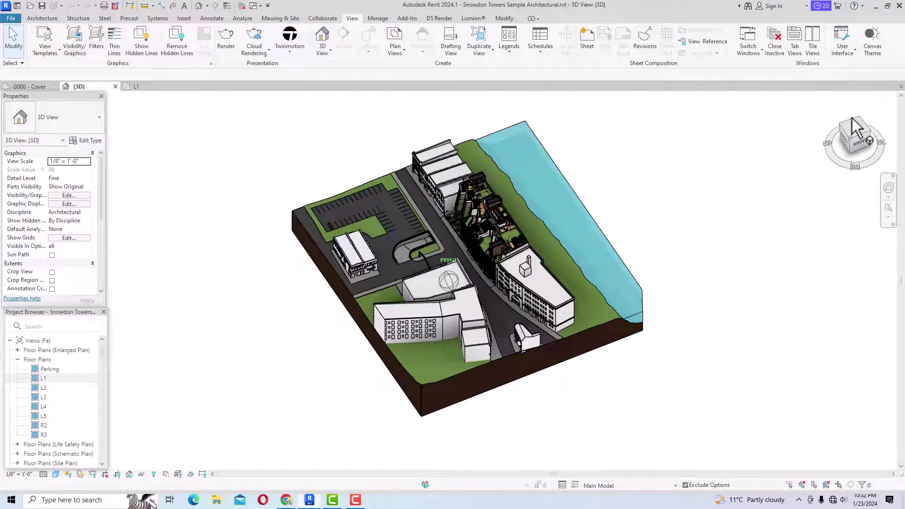
# View the 3D model from the right, back, left and front faces of the ViewCube in turn.
pyautogui.click(855, 132)
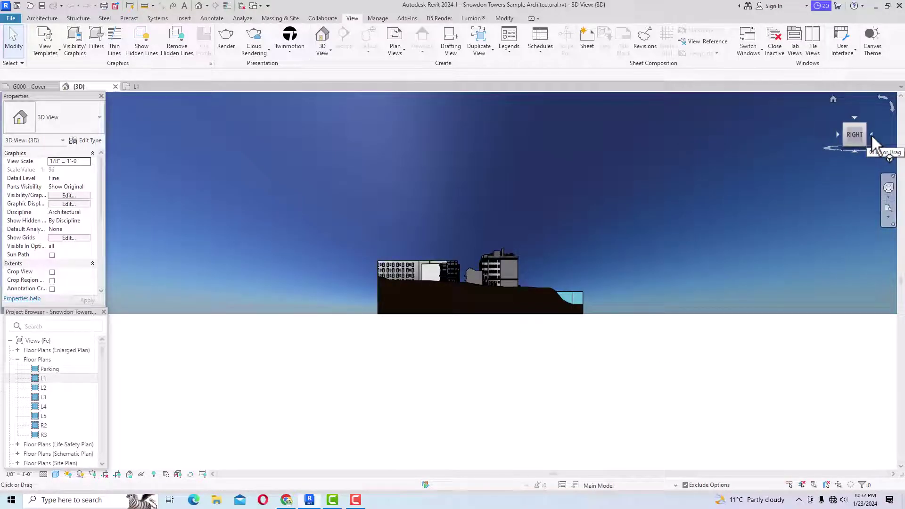
pyautogui.click(872, 134)
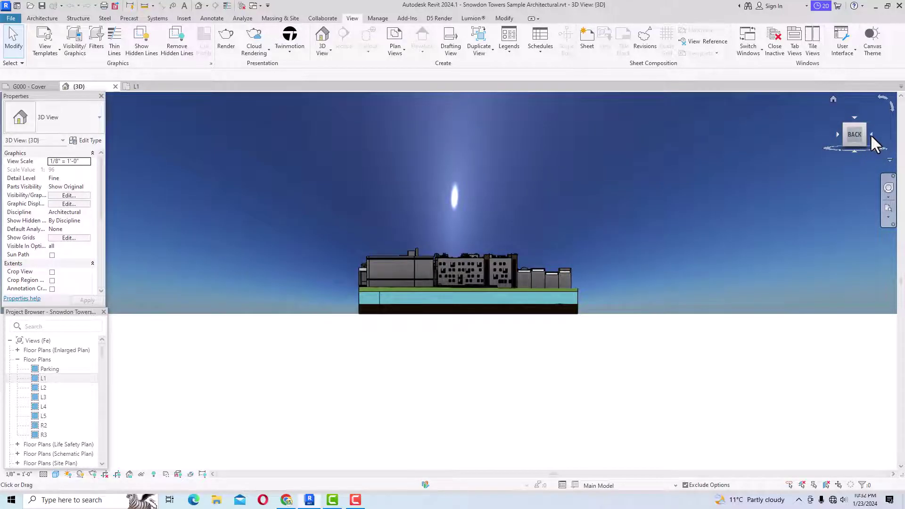
pyautogui.click(871, 134)
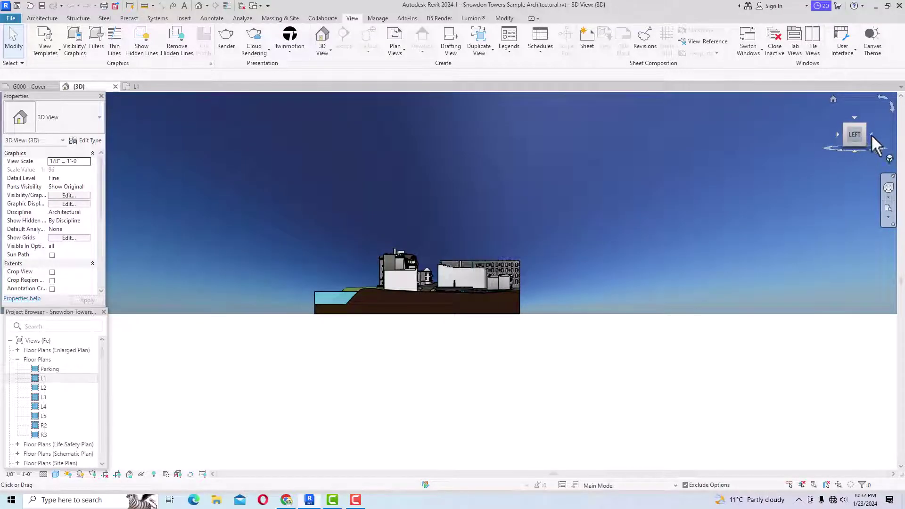
pyautogui.click(870, 134)
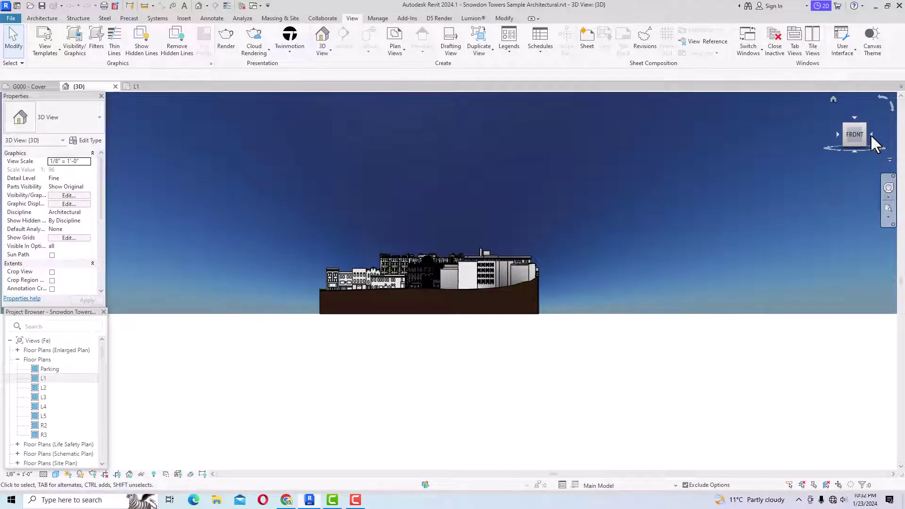
# Tilt the 3D model up from its front view, look at it from the top, and orbit back toward the front.
pyautogui.moveTo(858, 133); pyautogui.dragTo(859, 169)
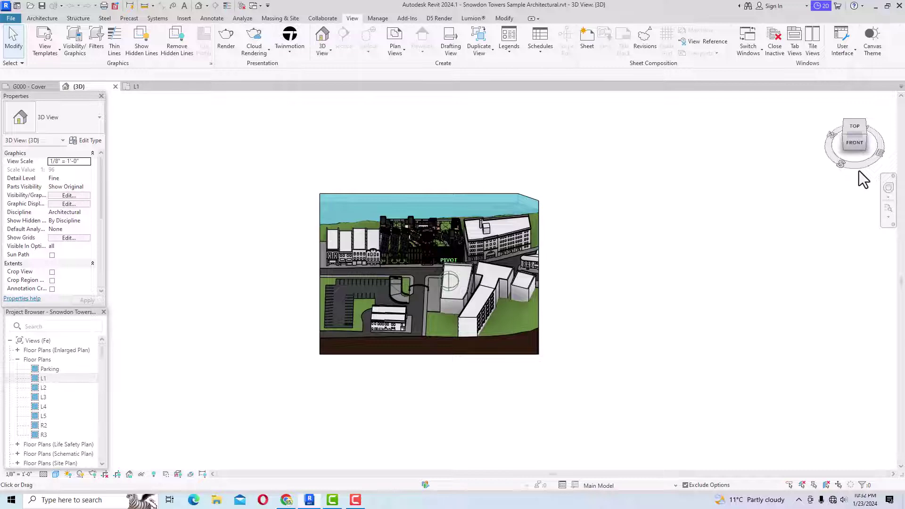
pyautogui.click(857, 131)
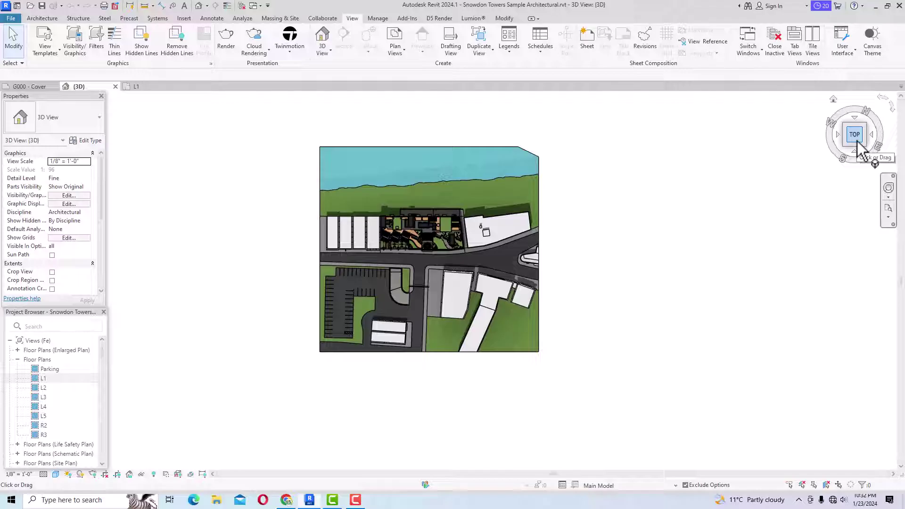
pyautogui.click(858, 143)
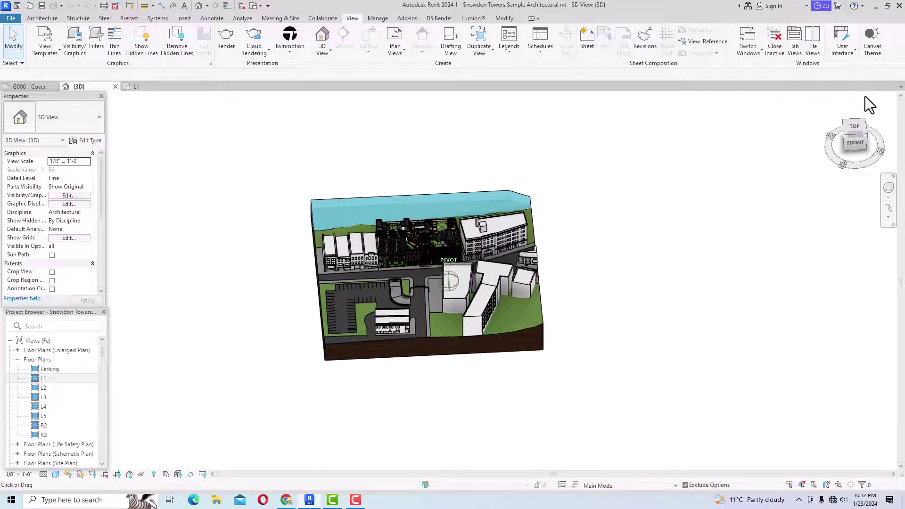
# Inspect the model from the compass's south and west directions, tilting it from each, and restore the home view.
pyautogui.click(843, 165)
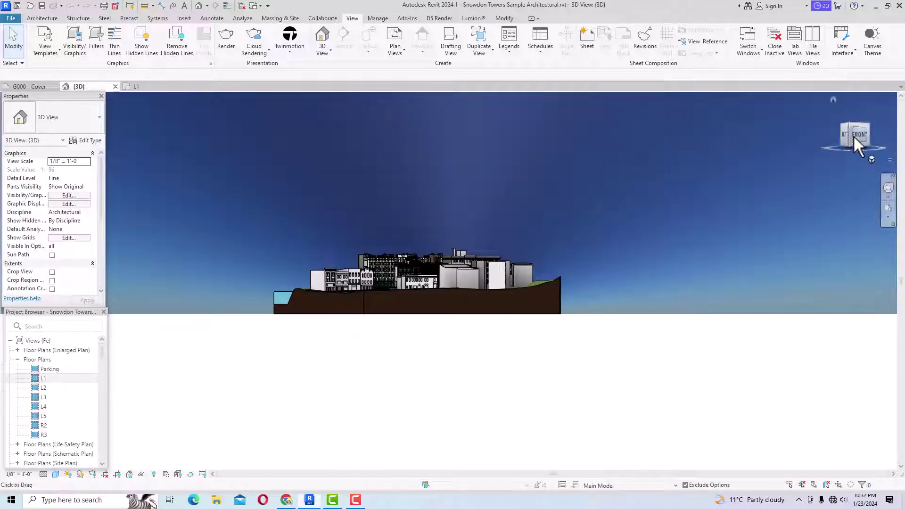
pyautogui.moveTo(853, 141); pyautogui.dragTo(861, 173)
pyautogui.click(825, 146)
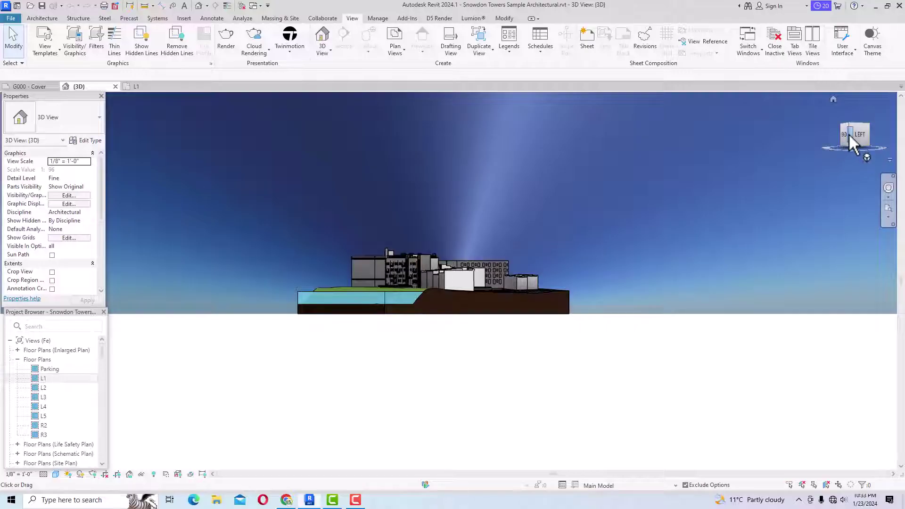
pyautogui.moveTo(847, 146); pyautogui.dragTo(852, 176)
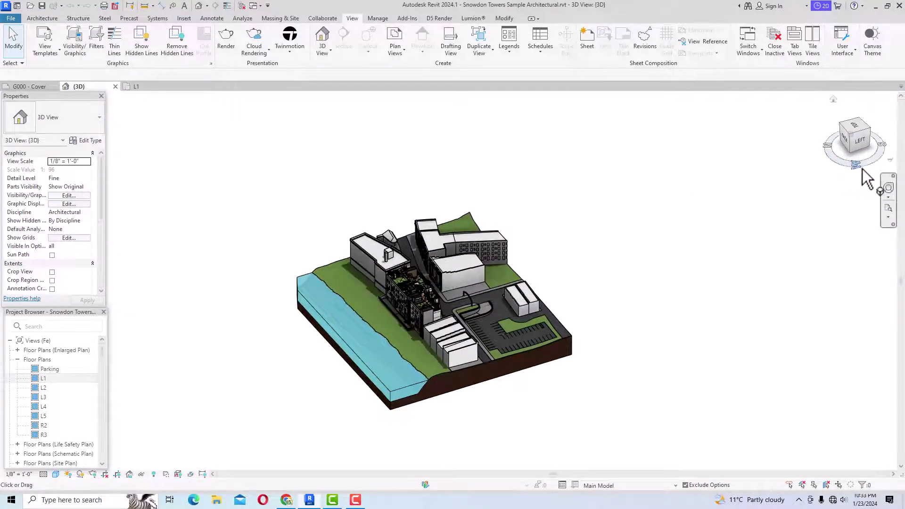
pyautogui.click(834, 100)
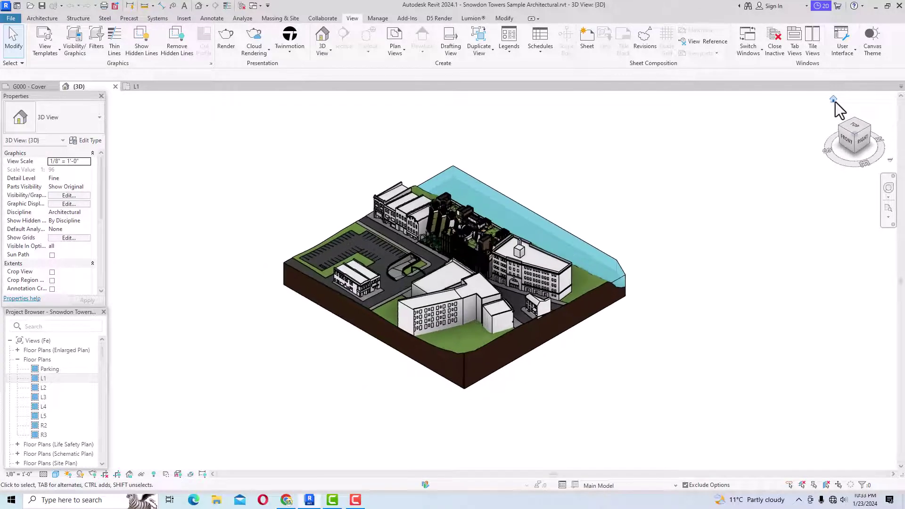
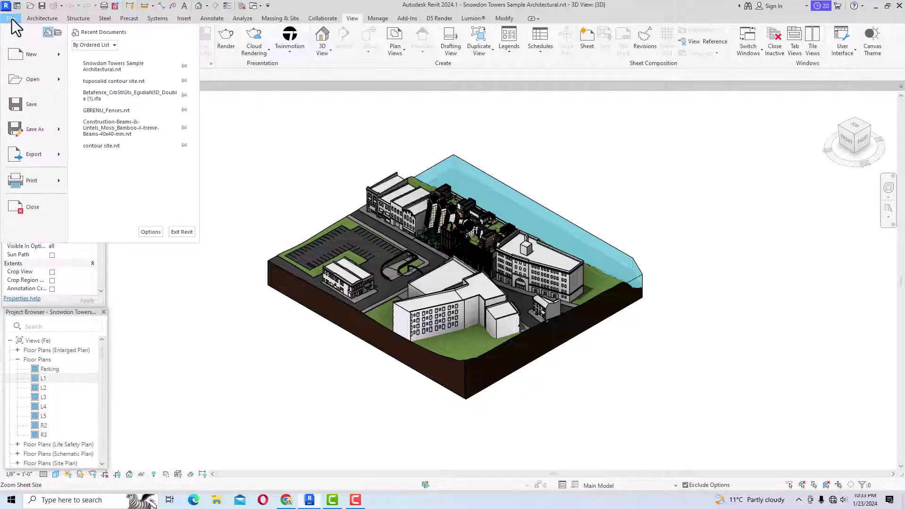
# Turn off the display of the ViewCube in the program options and apply the change.
pyautogui.click(151, 232)
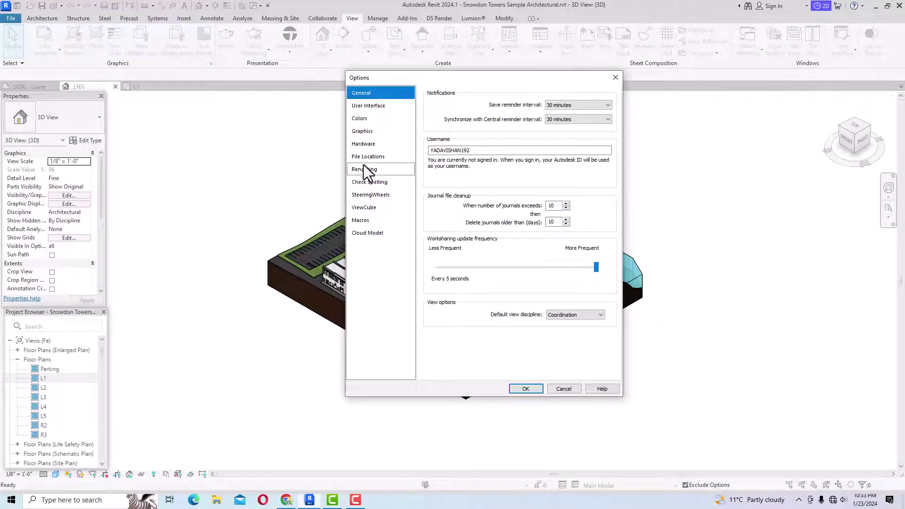
pyautogui.click(371, 209)
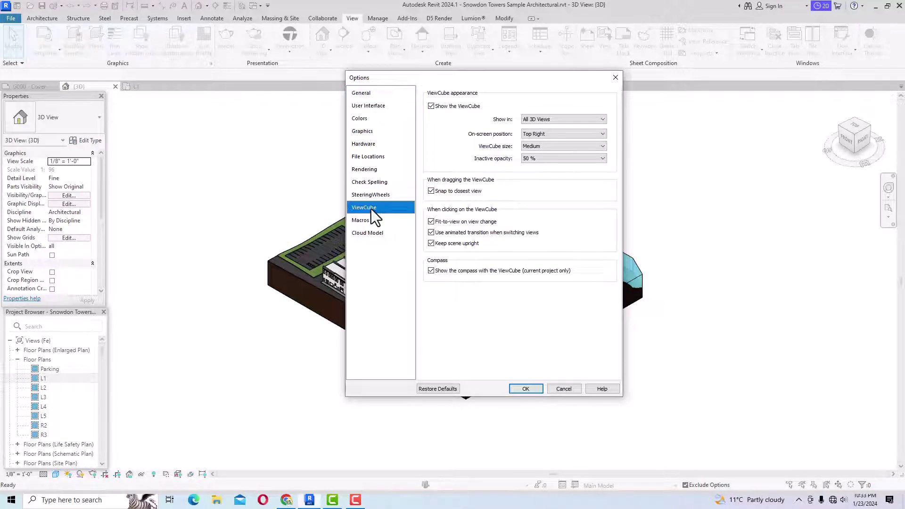
pyautogui.click(431, 106)
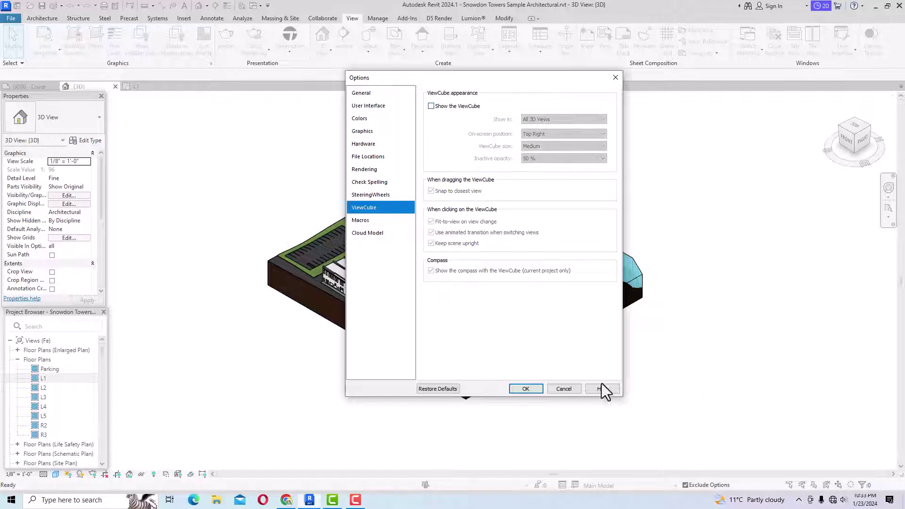
pyautogui.click(537, 390)
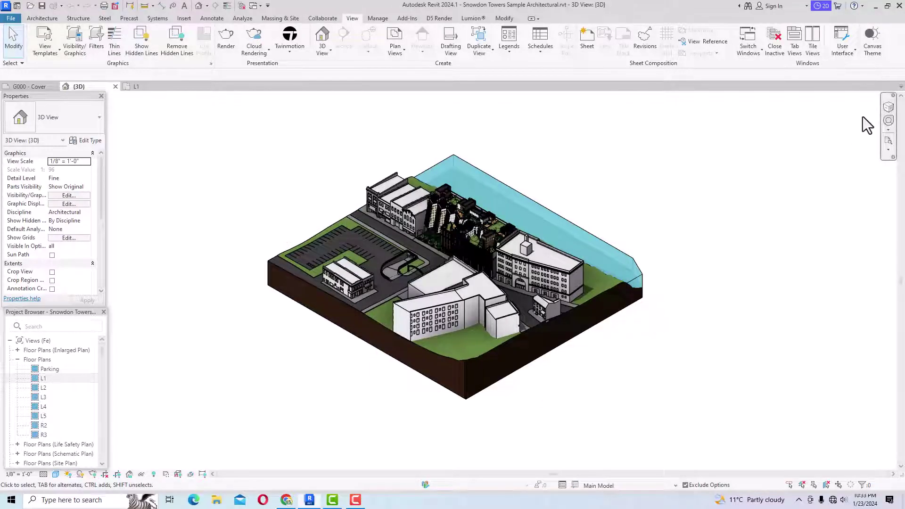
# Select the option to show the ViewCube in the program options and look through its view scope and on-screen position choices.
pyautogui.click(14, 19)
pyautogui.click(148, 232)
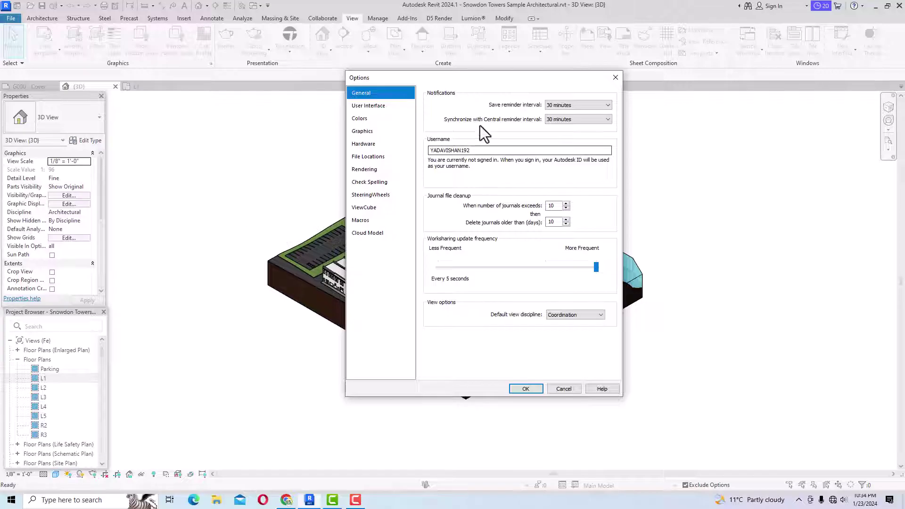
pyautogui.click(370, 210)
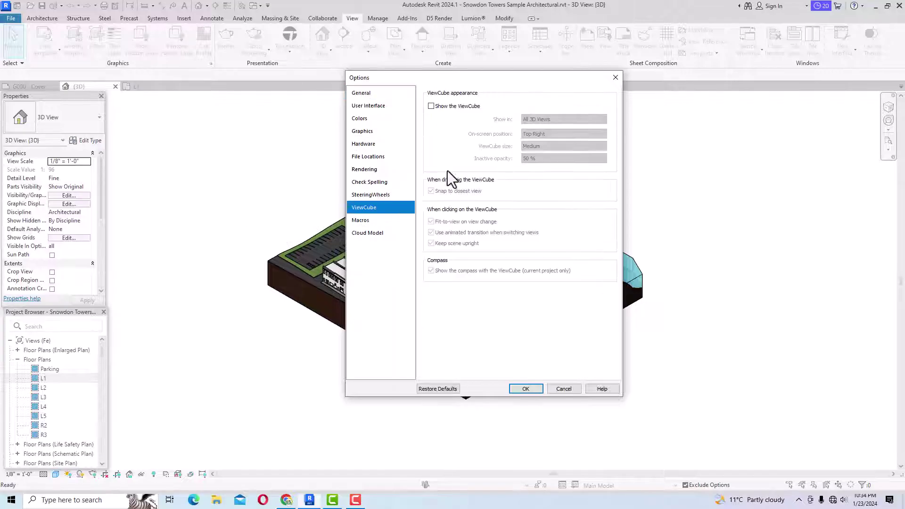
pyautogui.click(430, 107)
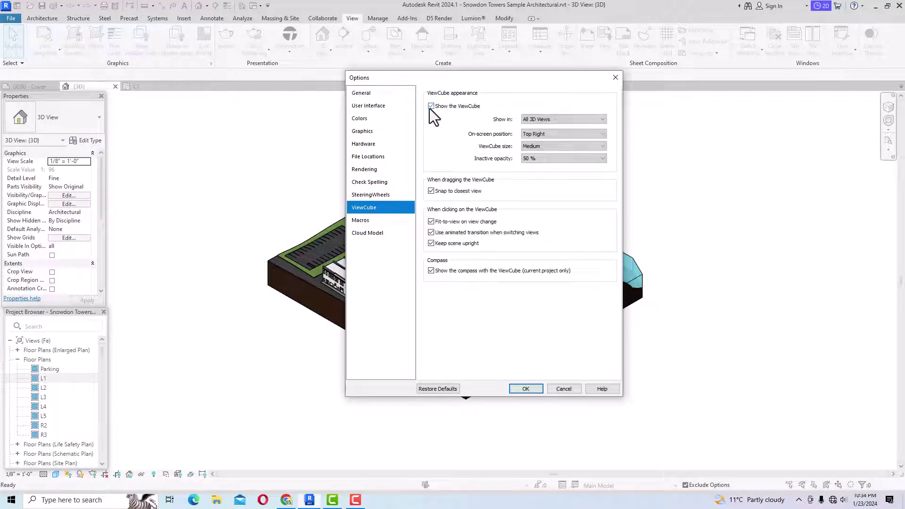
pyautogui.click(544, 124)
pyautogui.click(544, 123)
pyautogui.click(536, 136)
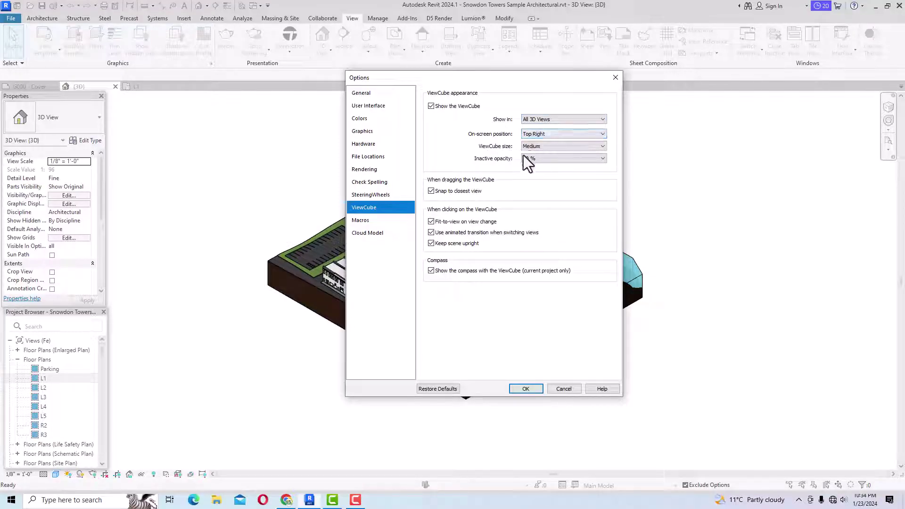
# Review the SteeringWheels and ViewCube settings, and close the options without applying changes.
pyautogui.click(369, 196)
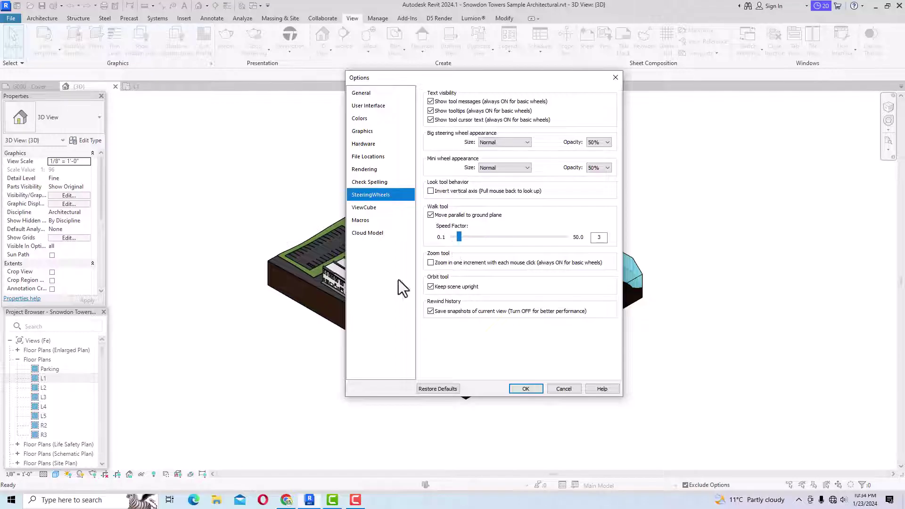
pyautogui.click(360, 206)
pyautogui.click(363, 197)
pyautogui.click(619, 80)
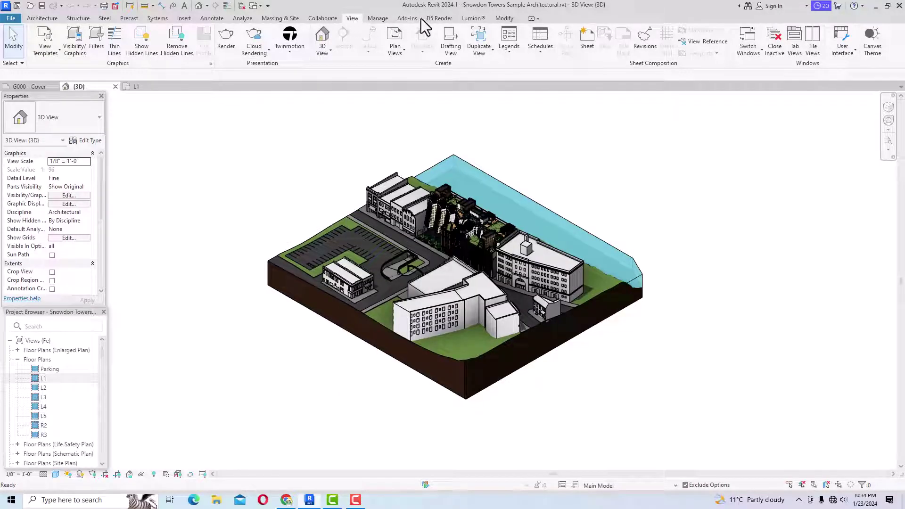
# Turn the ViewCube on through the user interface display settings and reopen the list of interface elements.
pyautogui.click(842, 52)
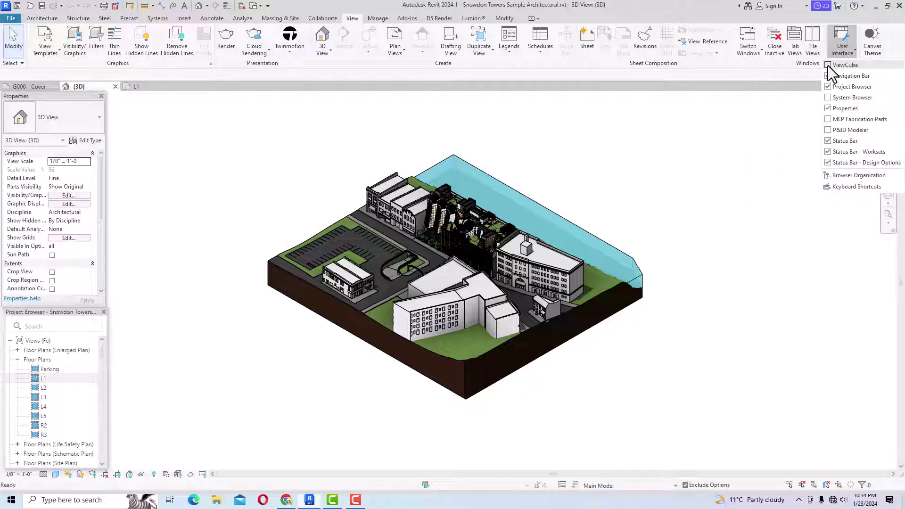
pyautogui.click(829, 66)
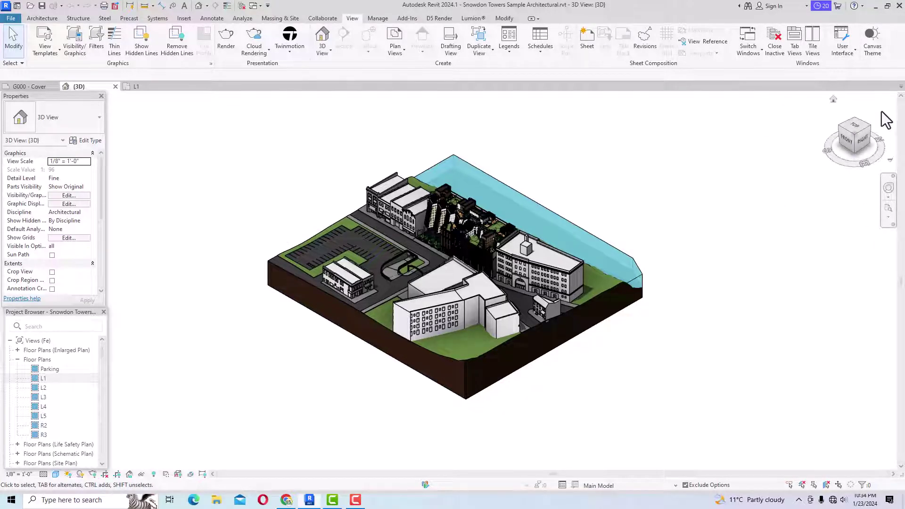
pyautogui.click(855, 53)
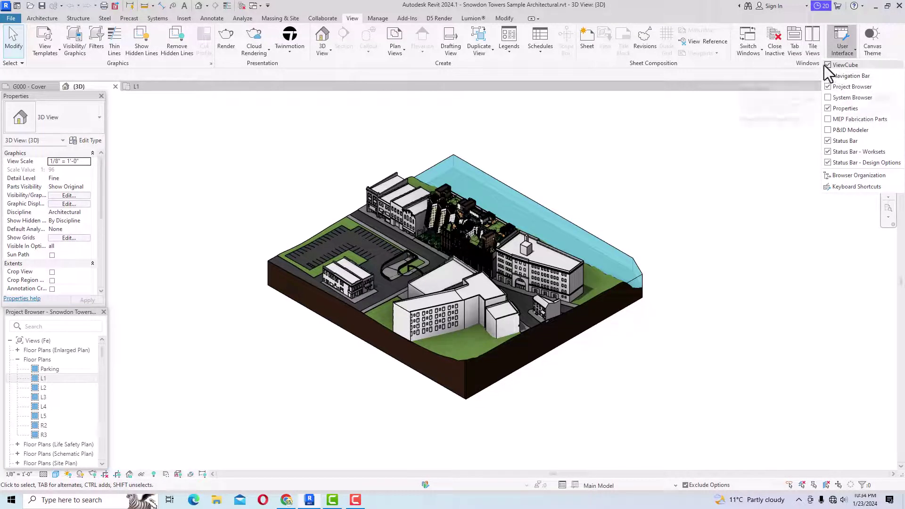
# Check the ViewCube display setting in the program options and close them without changes.
pyautogui.click(11, 18)
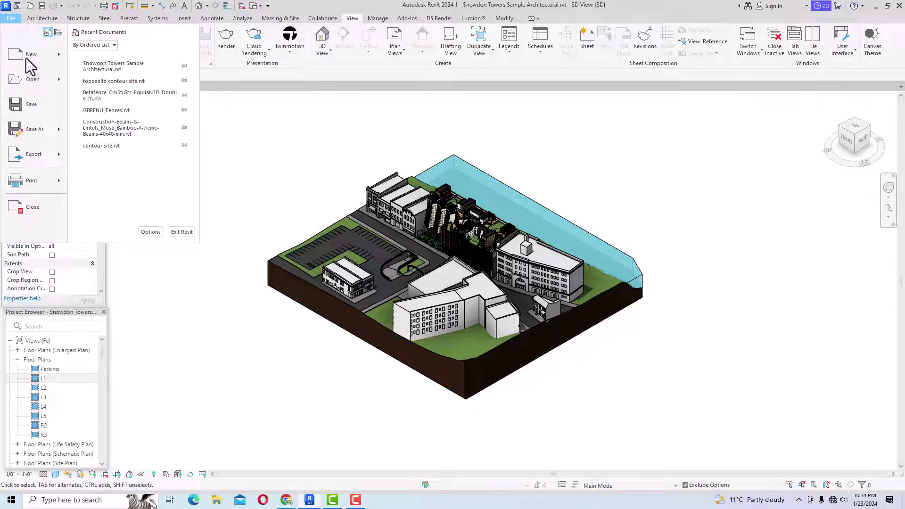
pyautogui.click(148, 231)
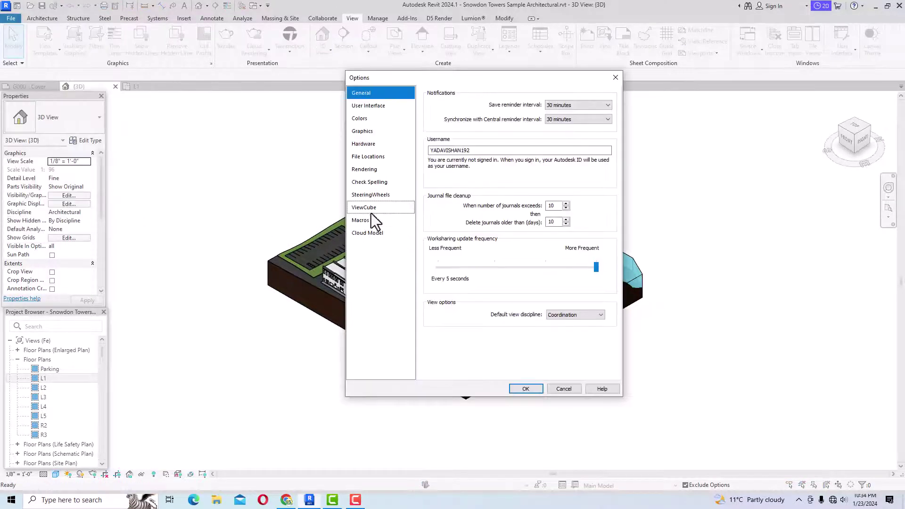
pyautogui.click(370, 210)
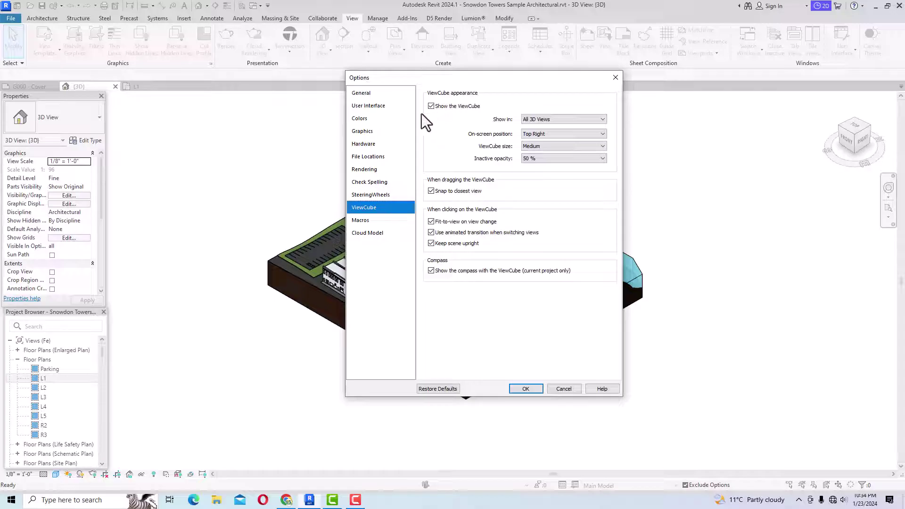
pyautogui.click(615, 78)
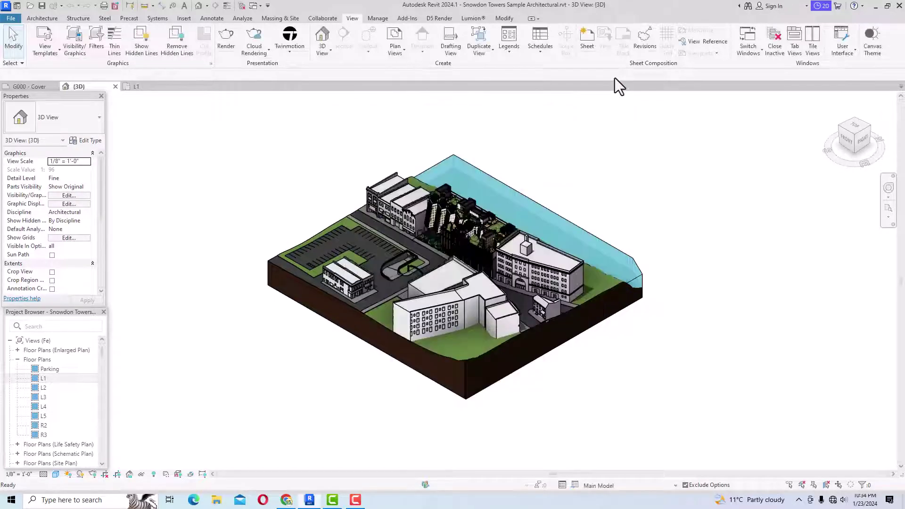